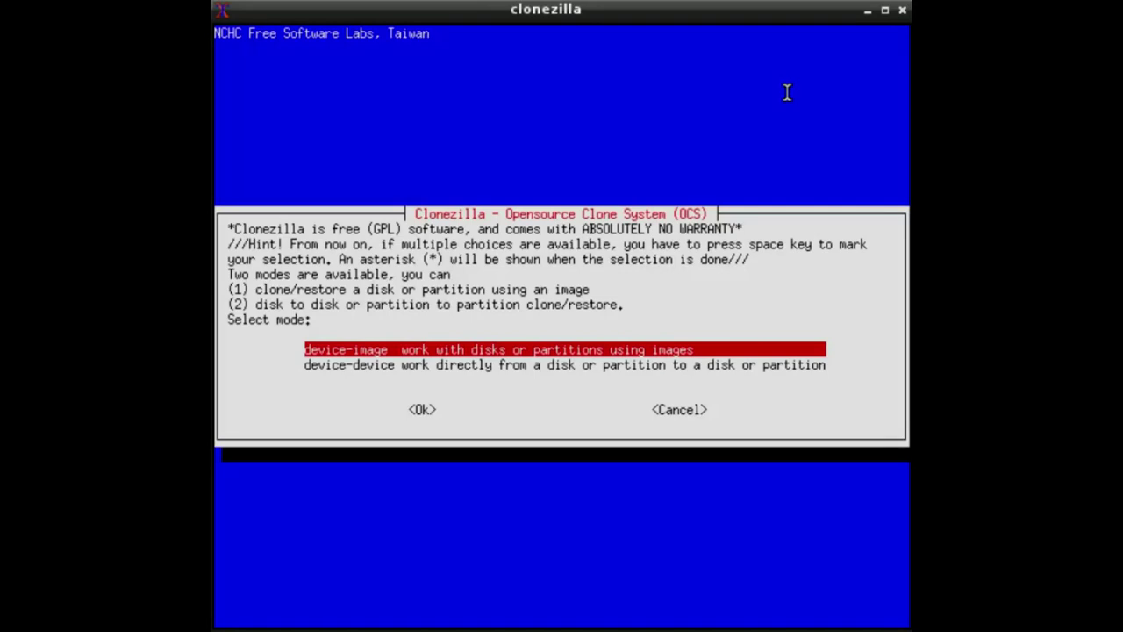
Choose device-image mode with images kept on local_dev, continuing past the USB insertion prompt
key("Return")
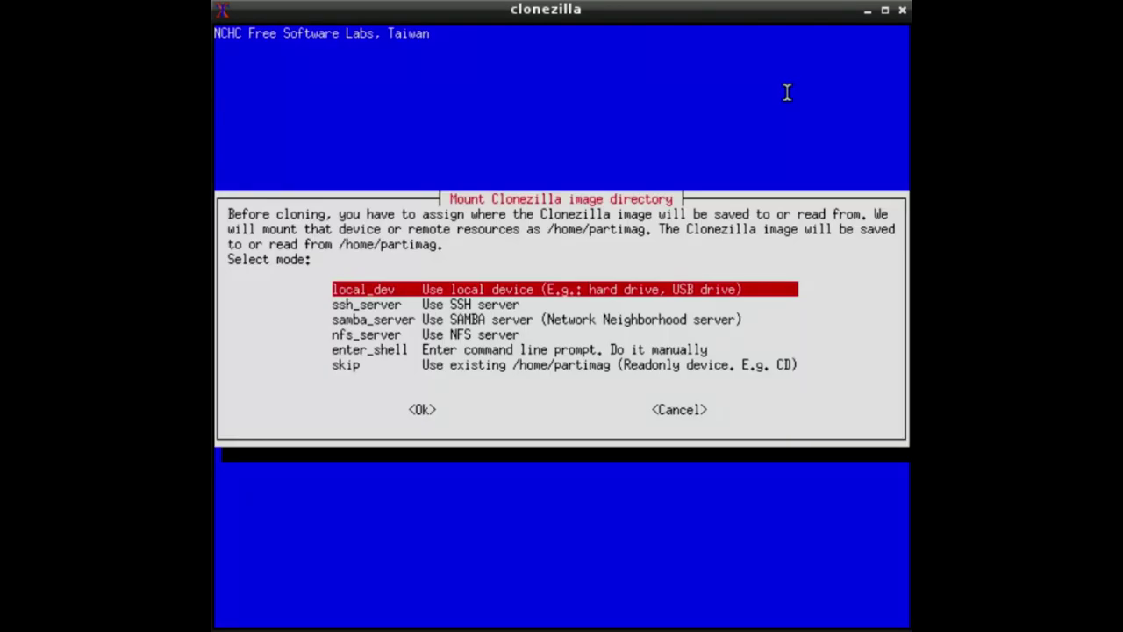
key("Down")
key("Down")
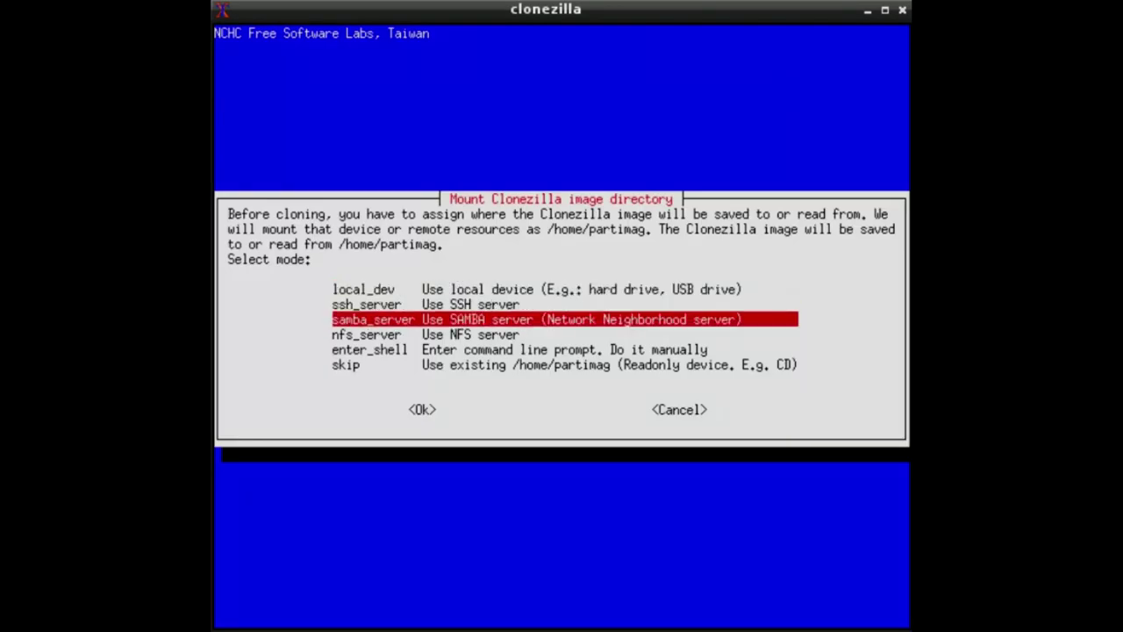
key("Up")
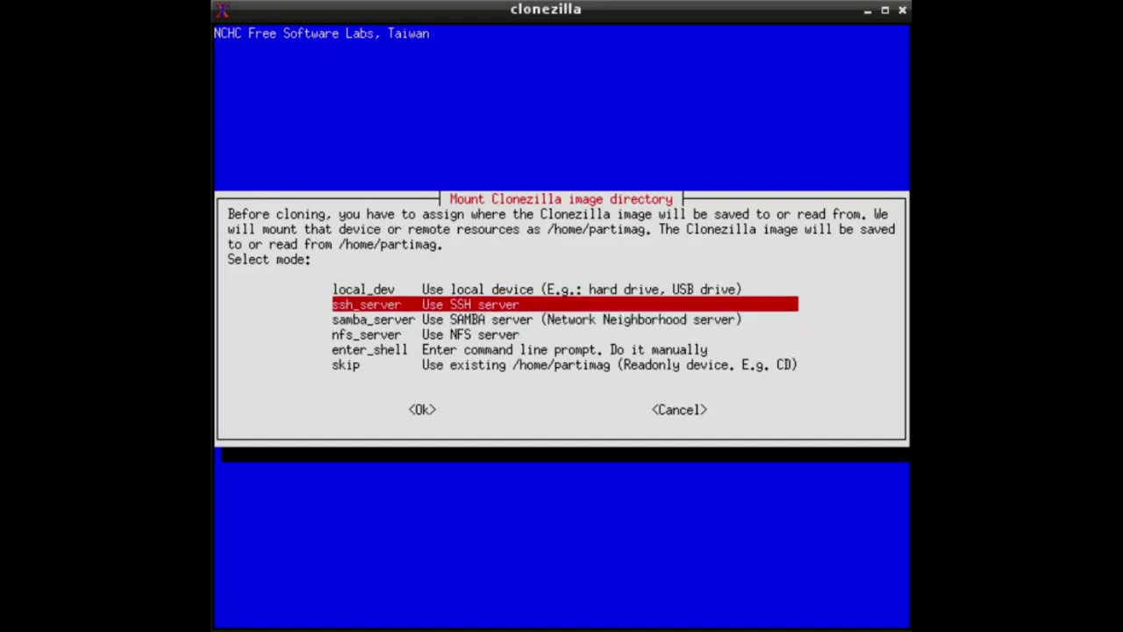
key("Up")
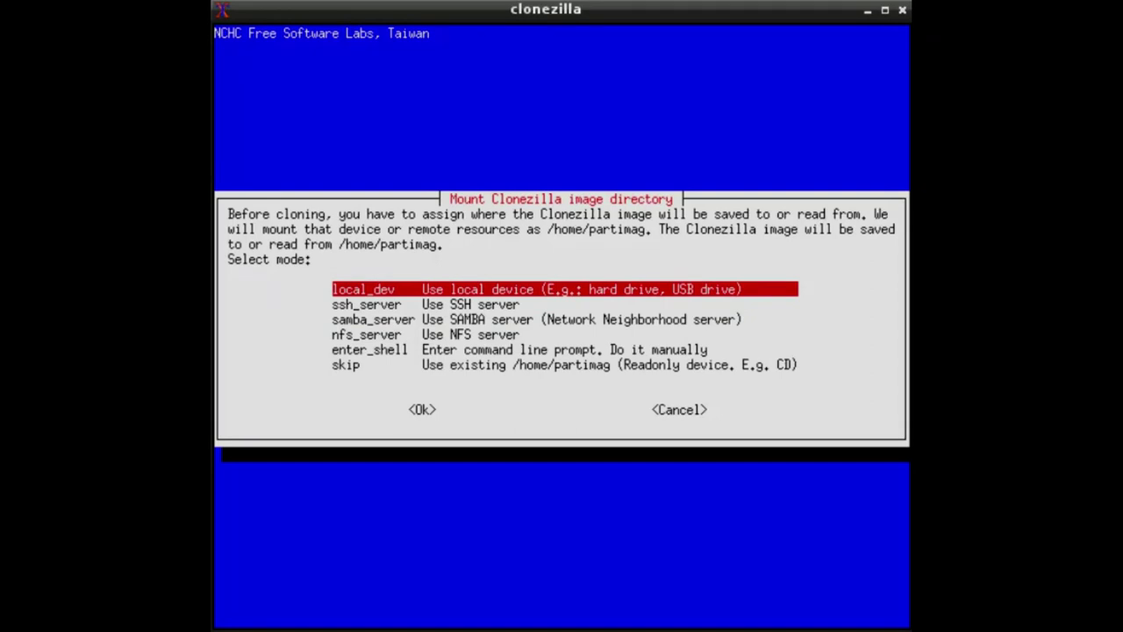
key("Return")
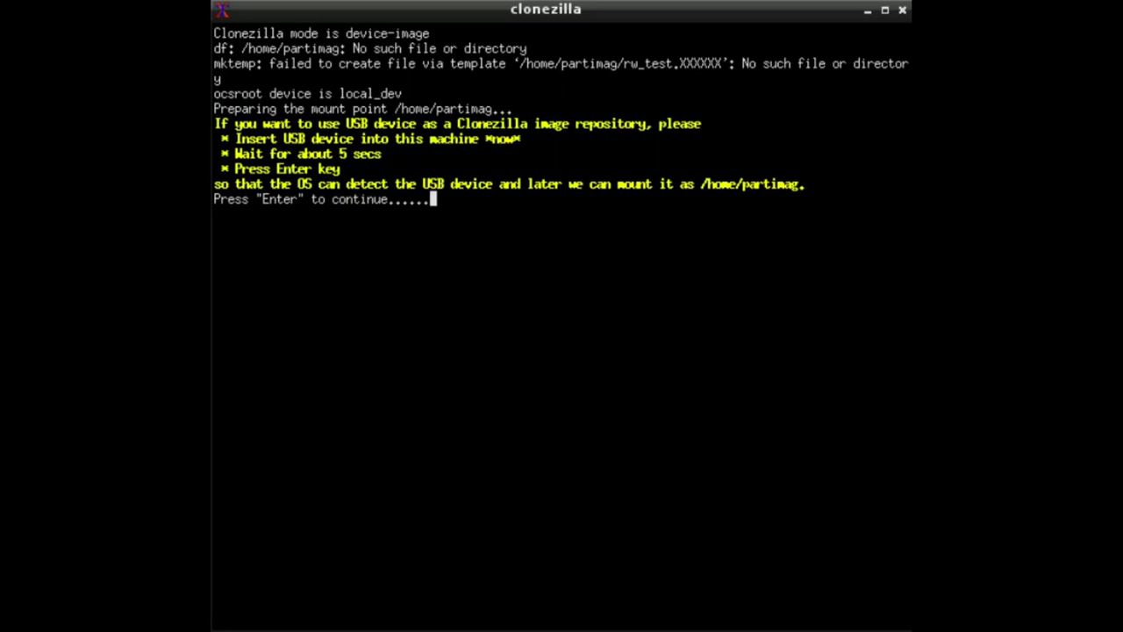
key("Return")
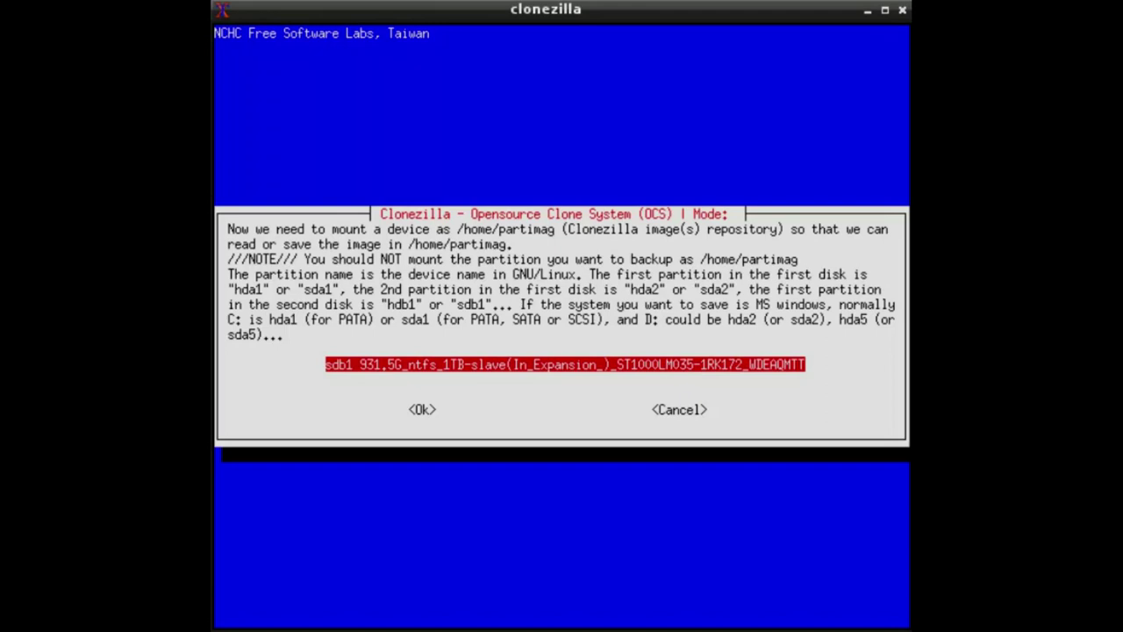
Mount the 931.5G NTFS partition sdb1 as /home/partimag
key("Return")
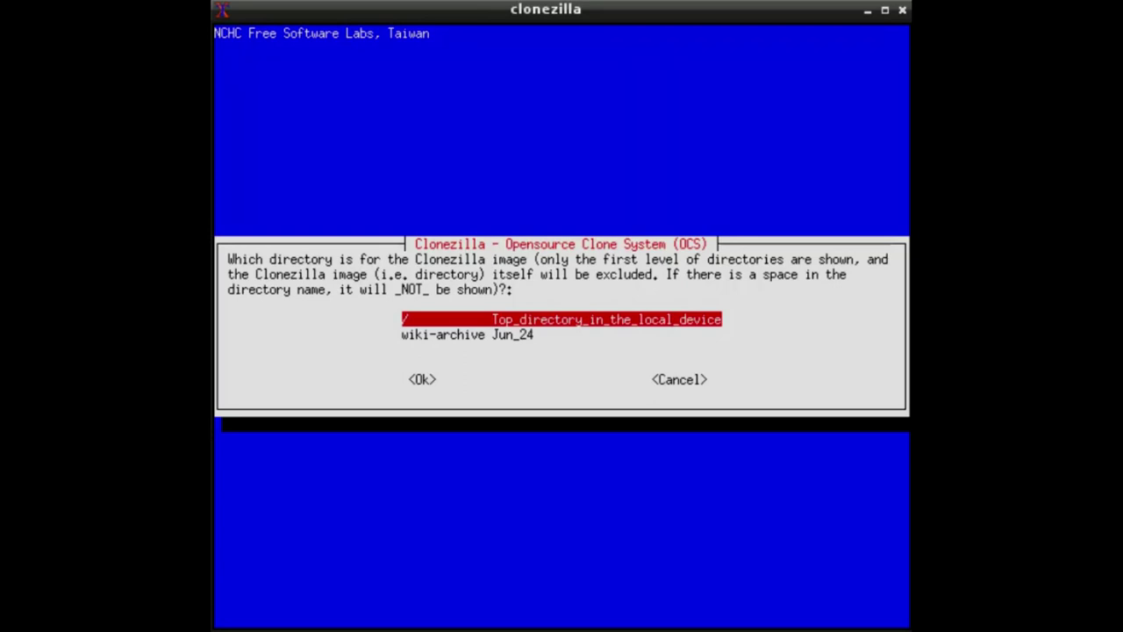
Keep sdb1's top-level / directory as the image folder and move to Ok
key("Tab")
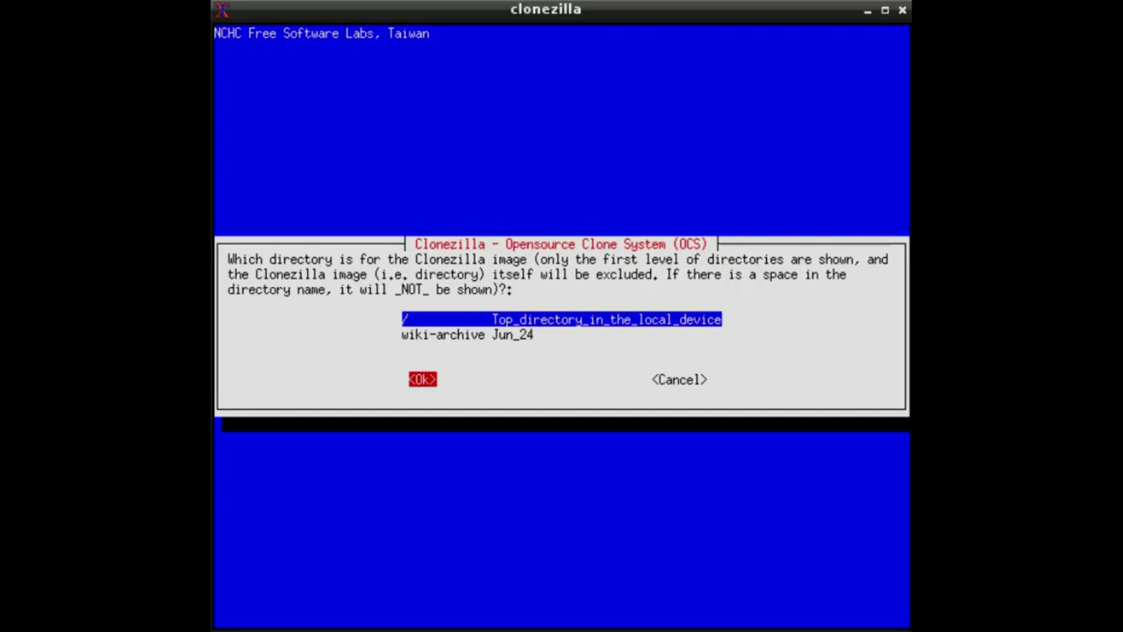
key("Tab")
key("Tab")
key("Tab")
Confirm the top directory, pass the disk usage summary, and select Expert mode
key("Return")
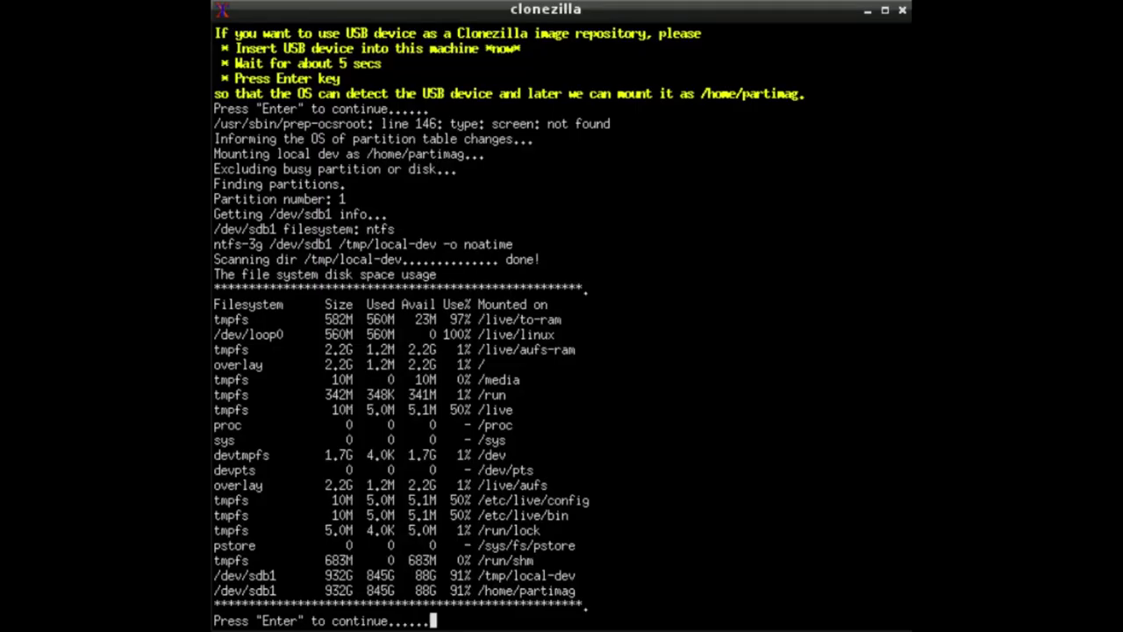
key("Return")
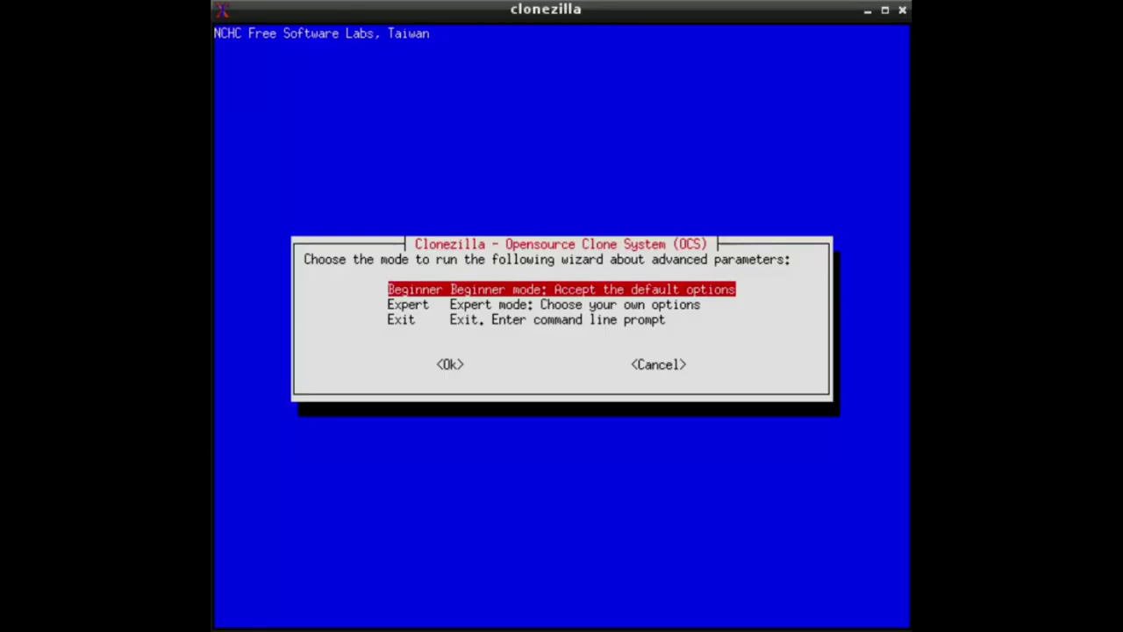
key("Down")
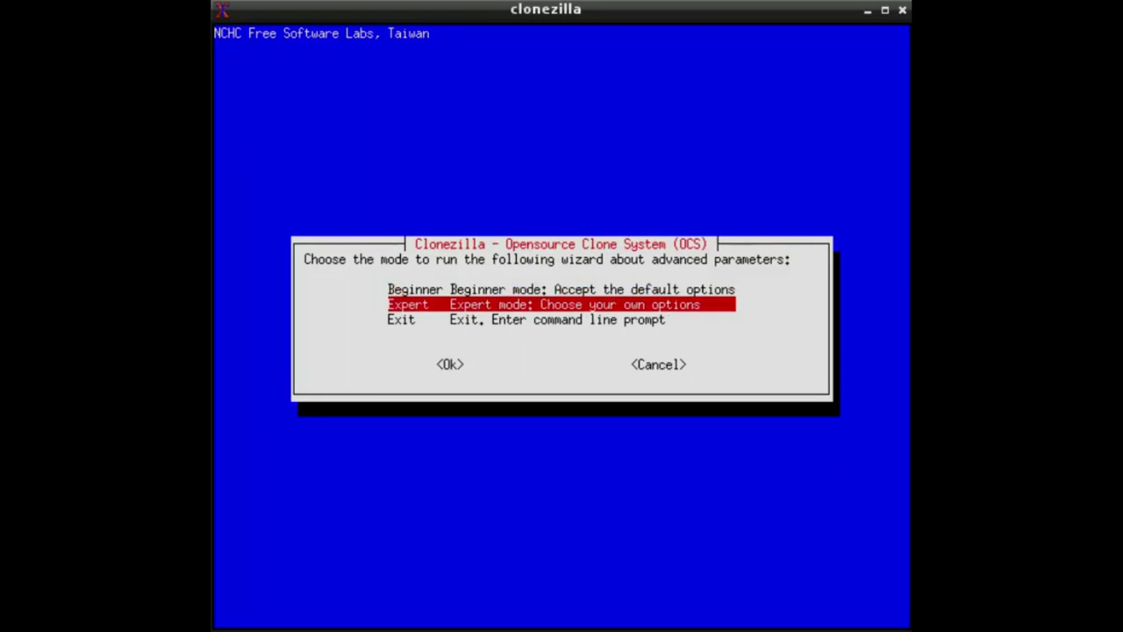
key("Up")
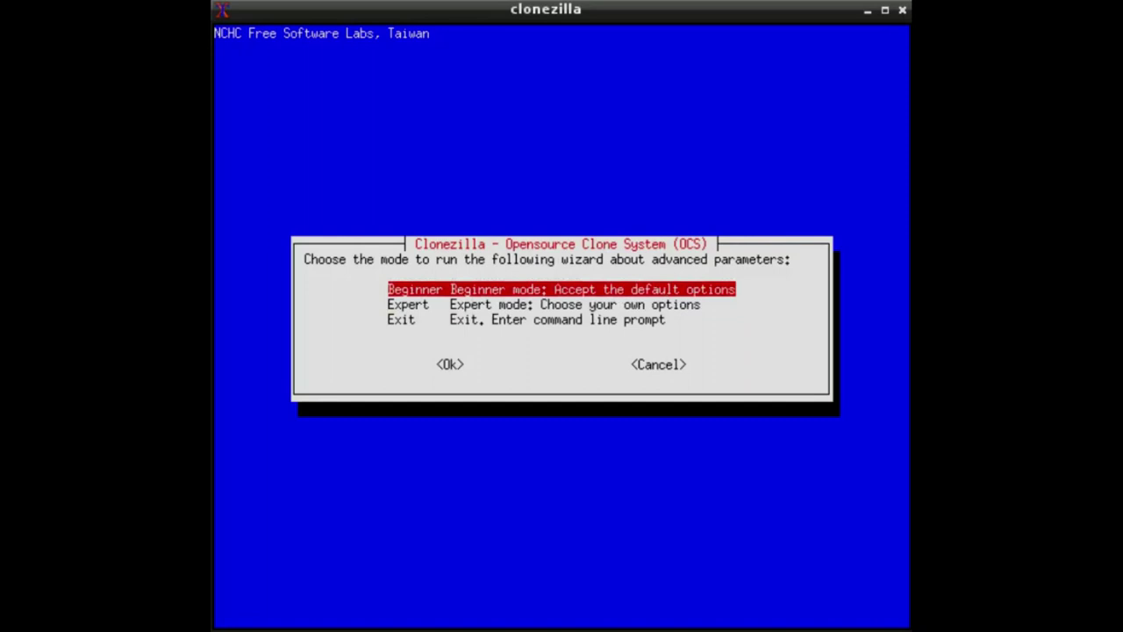
key("Down")
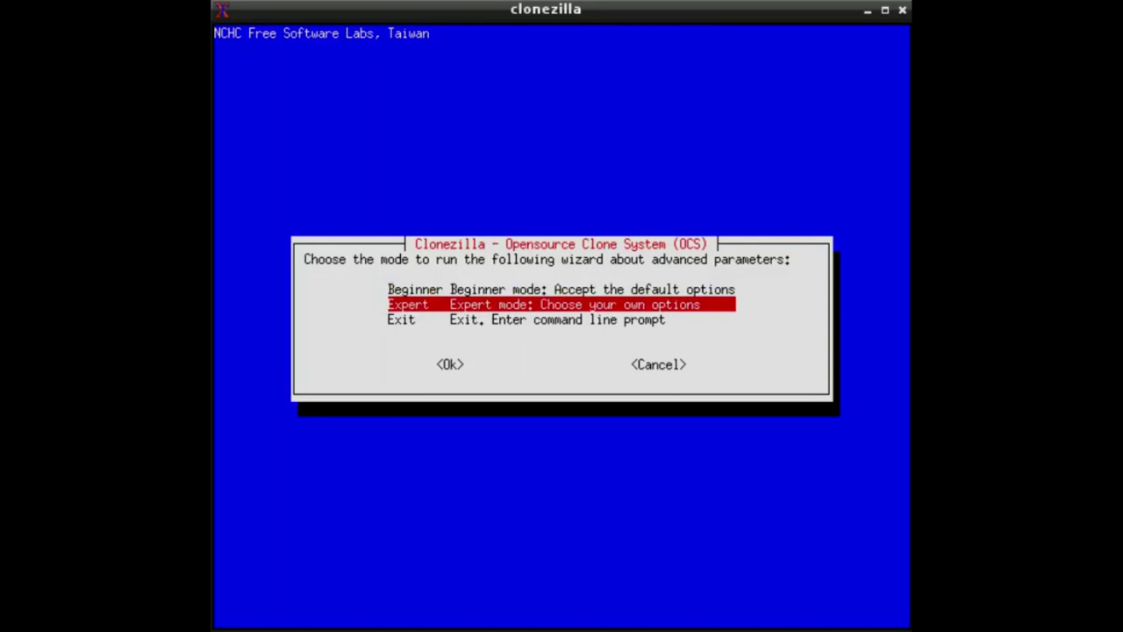
key("Return")
Choose restoredisk to restore an image onto the local disk
key("Down")
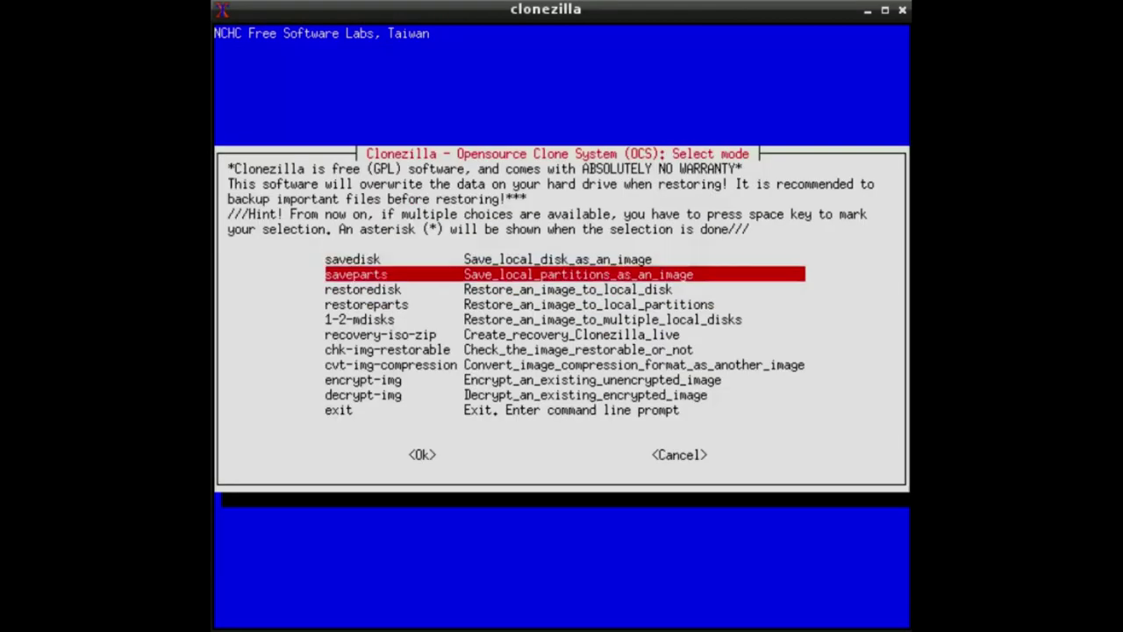
key("Down")
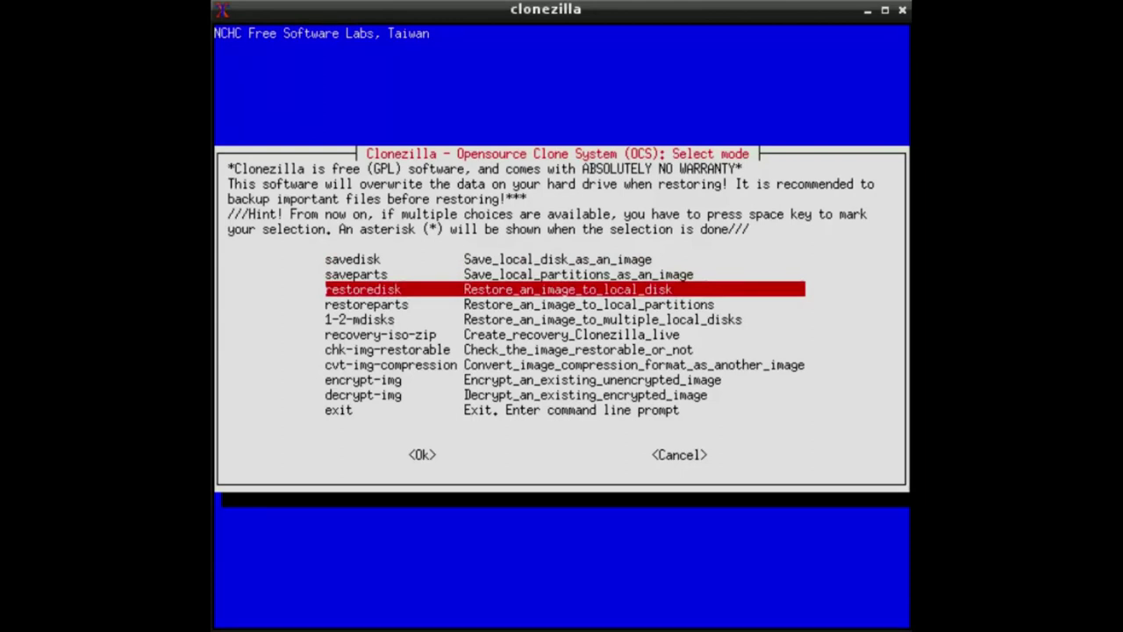
key("Return")
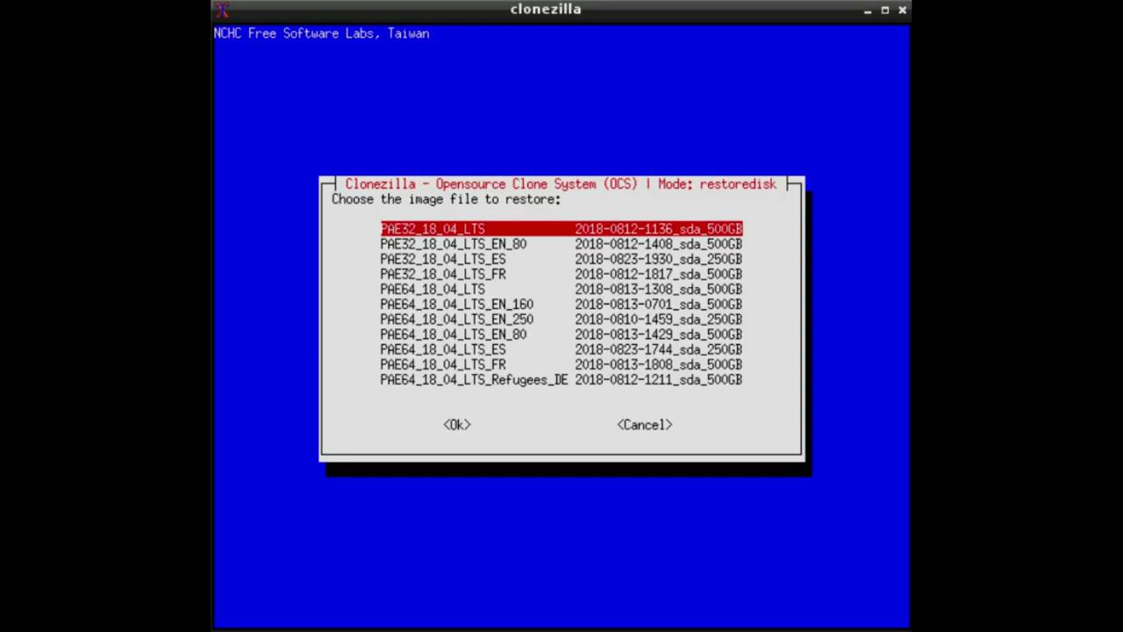
Browse the saved images and select PAE32_18_04_LTS as the image to restore
key("Down")
key("Down")
key("Down")
key("Down")
key("Down")
key("Down")
key("Down")
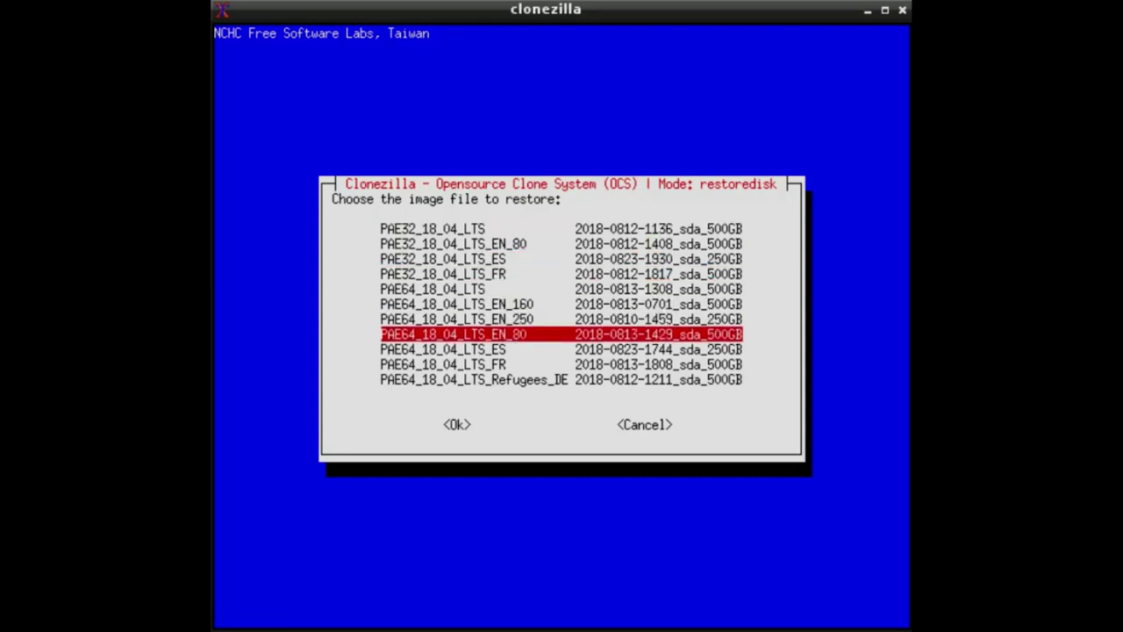
key("Down")
key("Down")
key("Down")
key("Up")
key("Up")
key("Up")
key("Up")
key("Up")
key("Up")
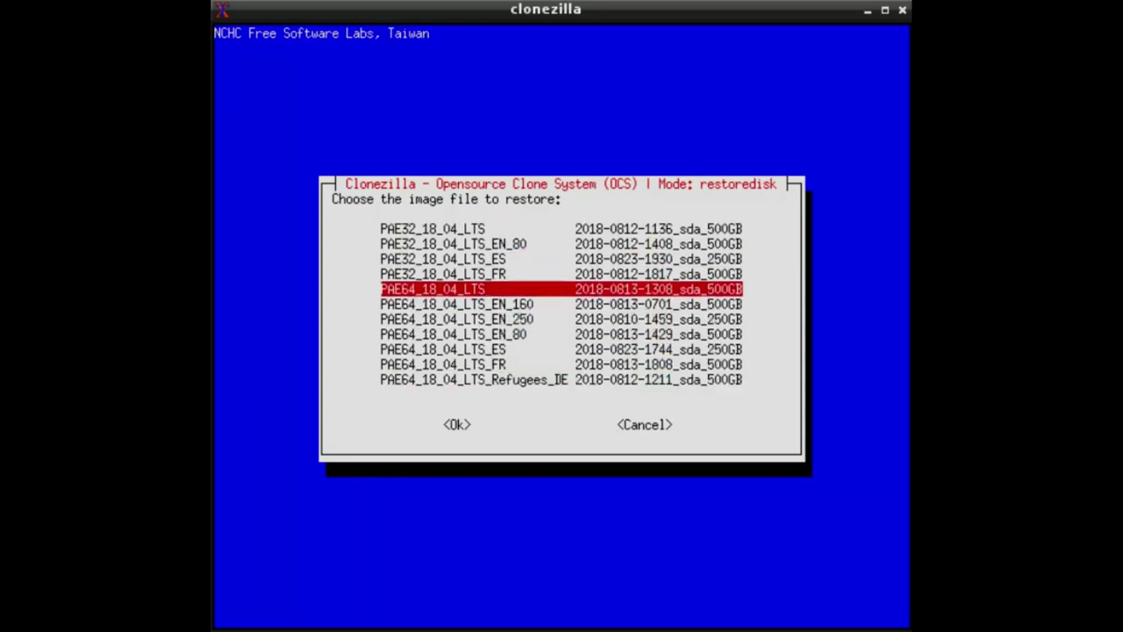
key("Up")
key("Up")
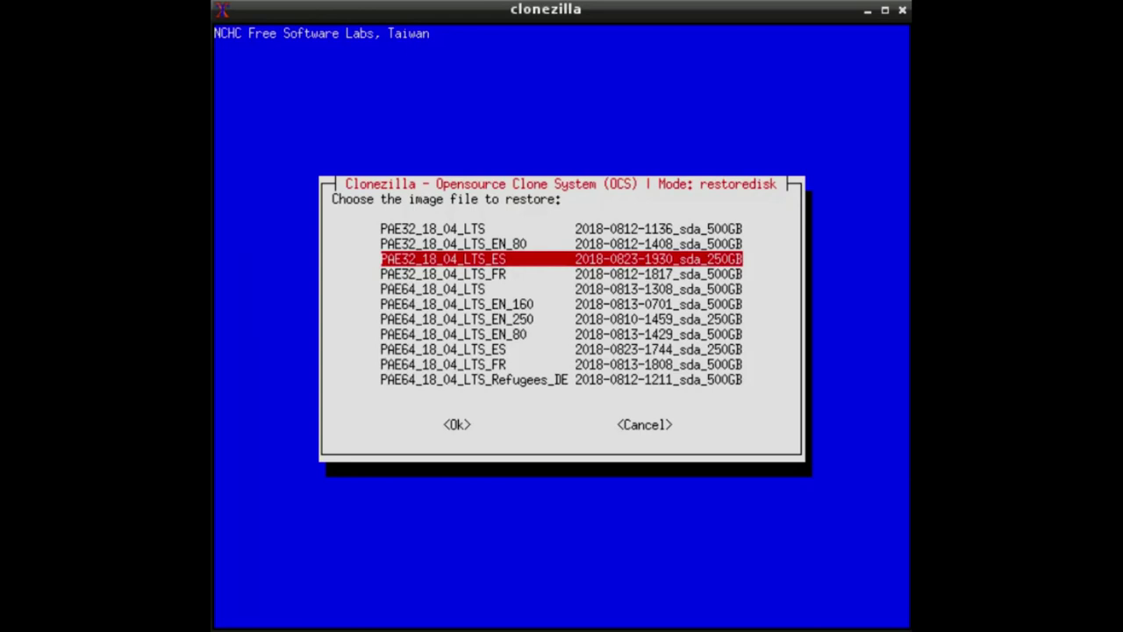
key("Down")
key("Down")
key("Down")
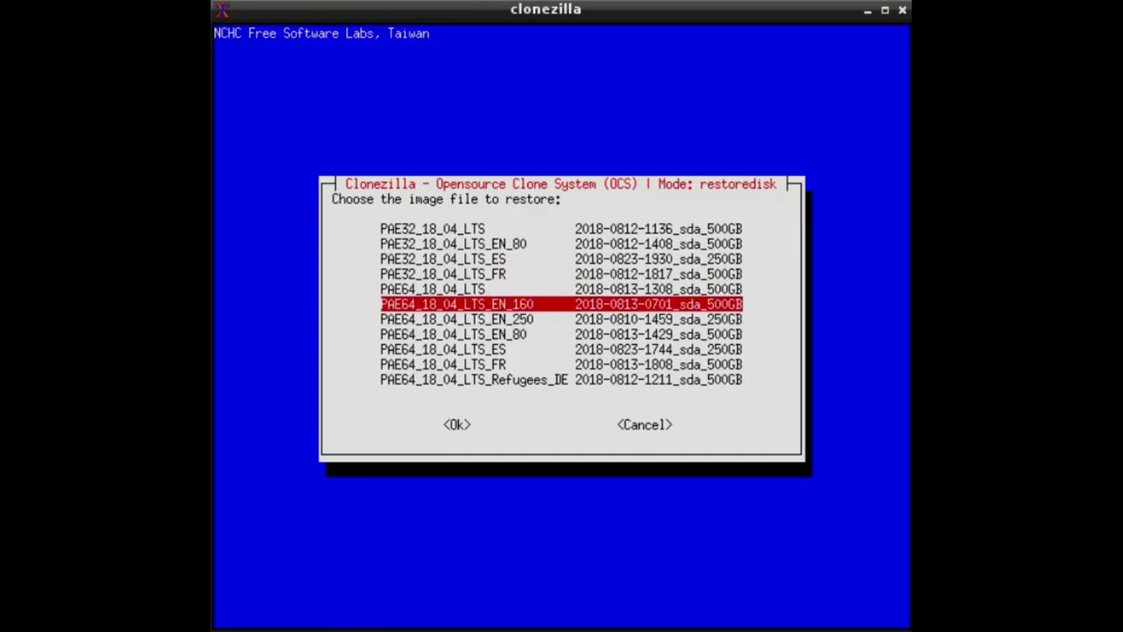
key("Down")
key("Down")
key("Down")
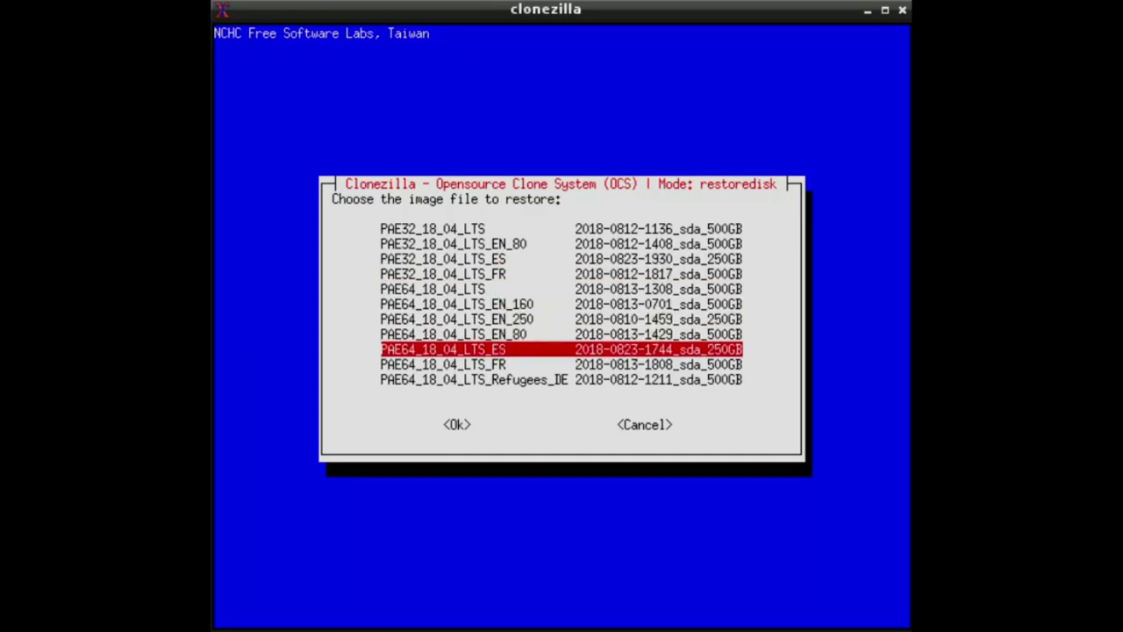
key("Up")
key("Up")
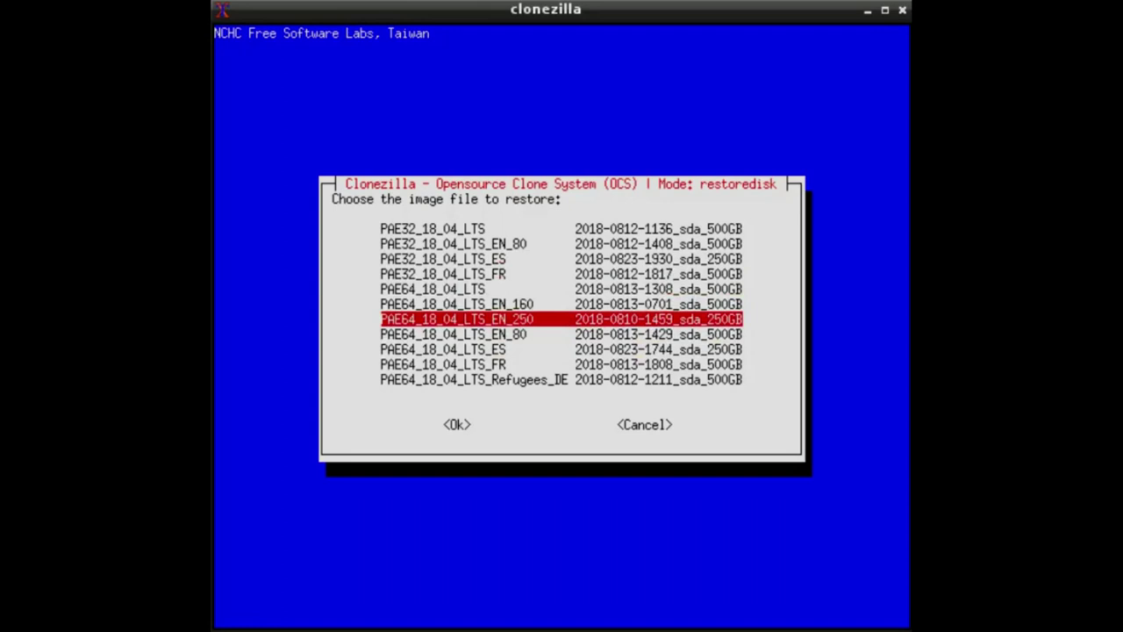
key("Up")
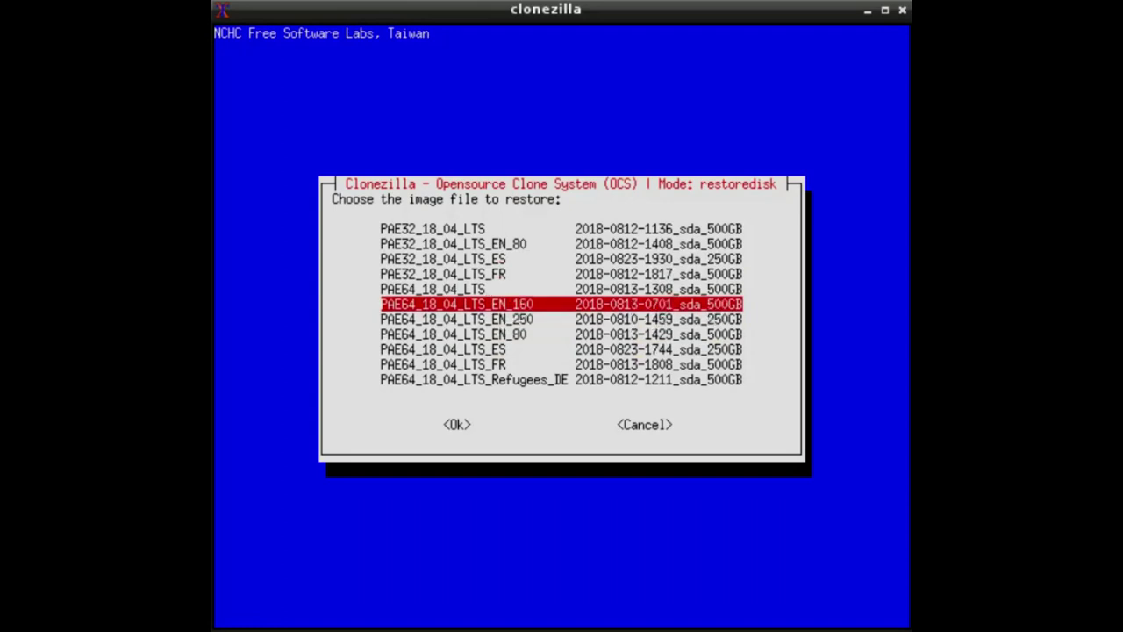
key("Down")
key("Down")
key("Down")
key("Down")
key("Down")
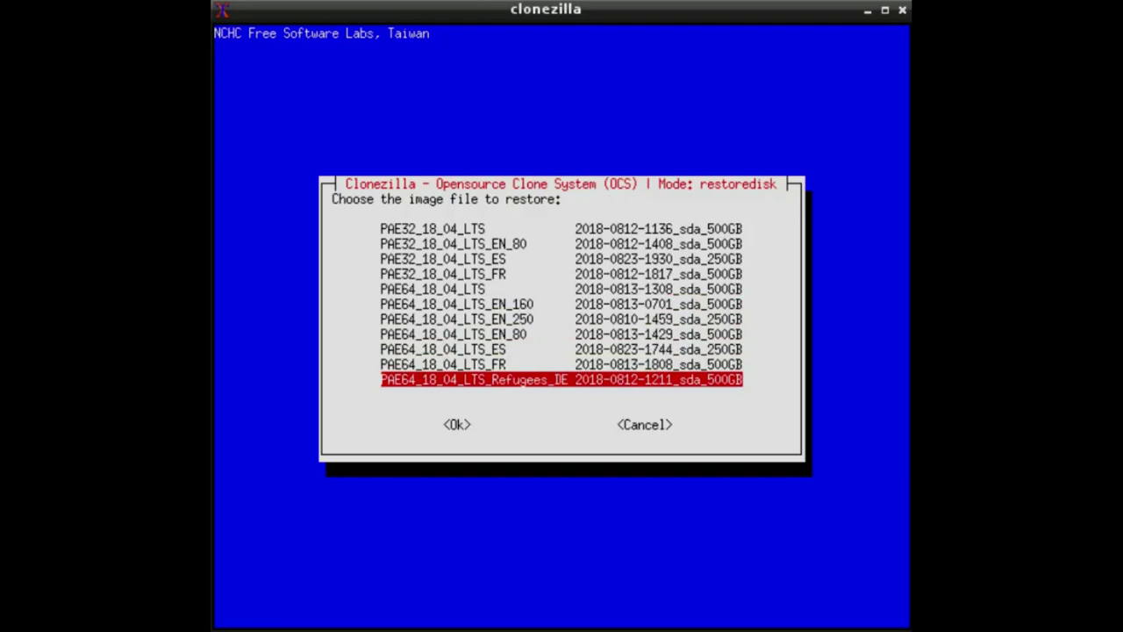
key("Up")
key("Up")
key("Up")
key("Up")
key("Up")
key("Up")
key("Up")
key("Up")
key("Up")
key("Up")
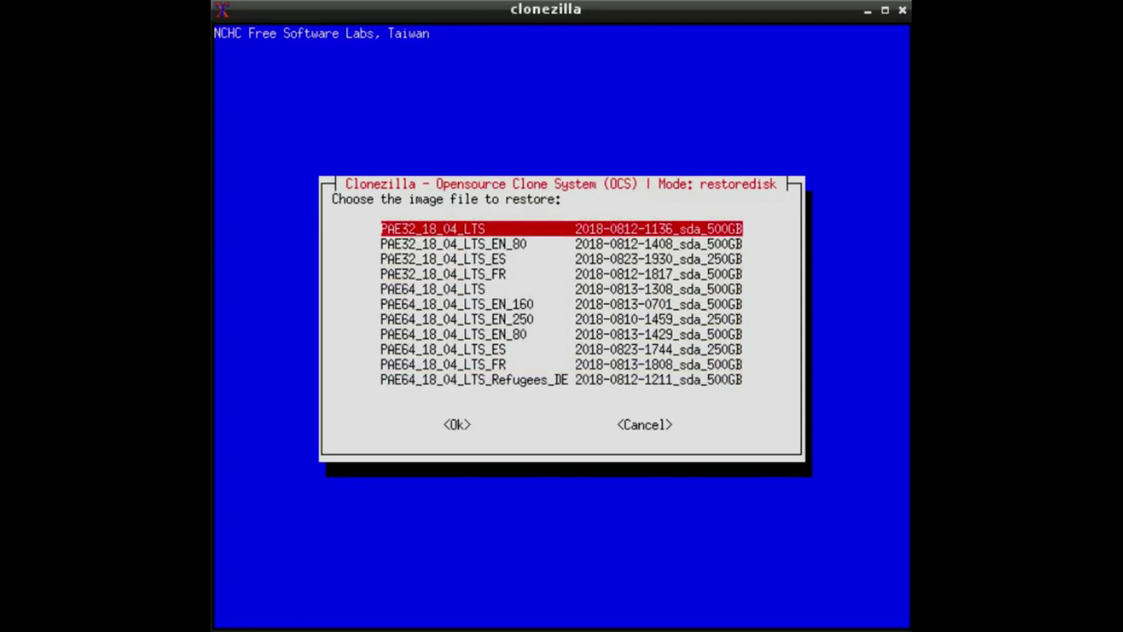
key("Return")
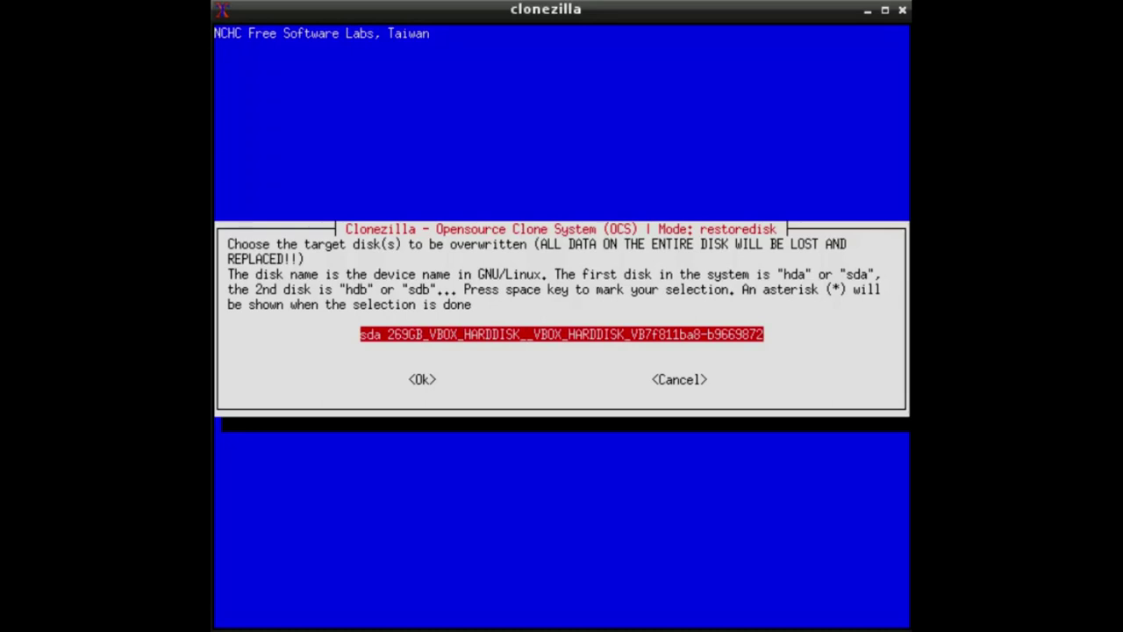
Target disk sda and enable -icds to skip the destination disk size check
key("Return")
key("Down")
key("Down")
key("Down")
key("Down")
key("Down")
key("Down")
key("Down")
key("Down")
key("Down")
key("Down")
key("Down")
key("Down")
key("Down")
key("Down")
key("Down")
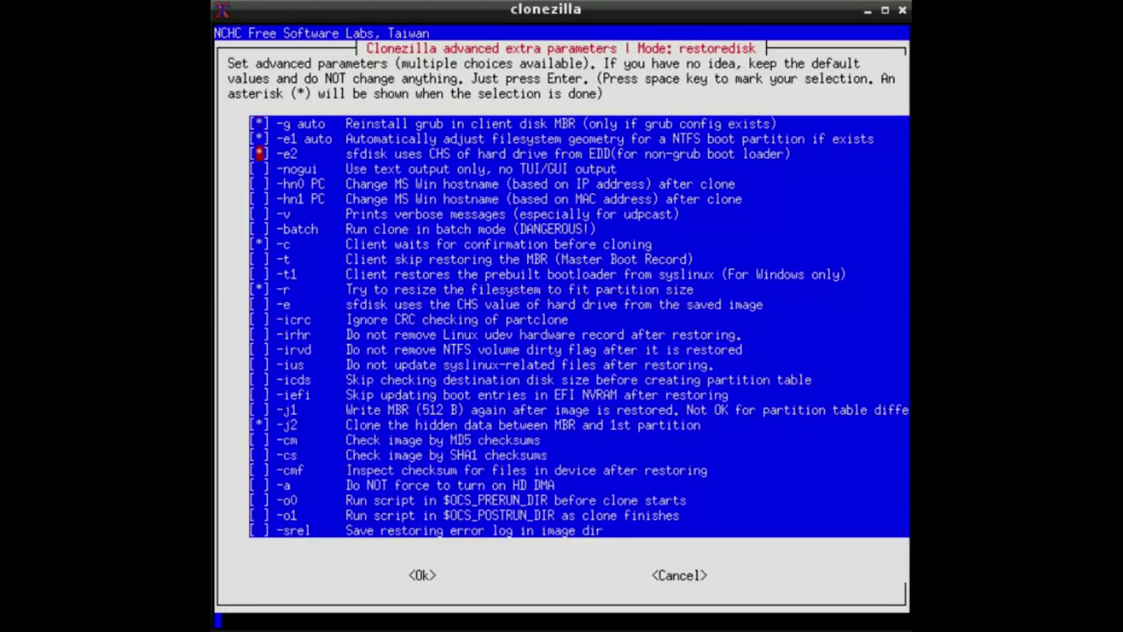
key("Down")
key("Down")
key("Tab")
key("Return")
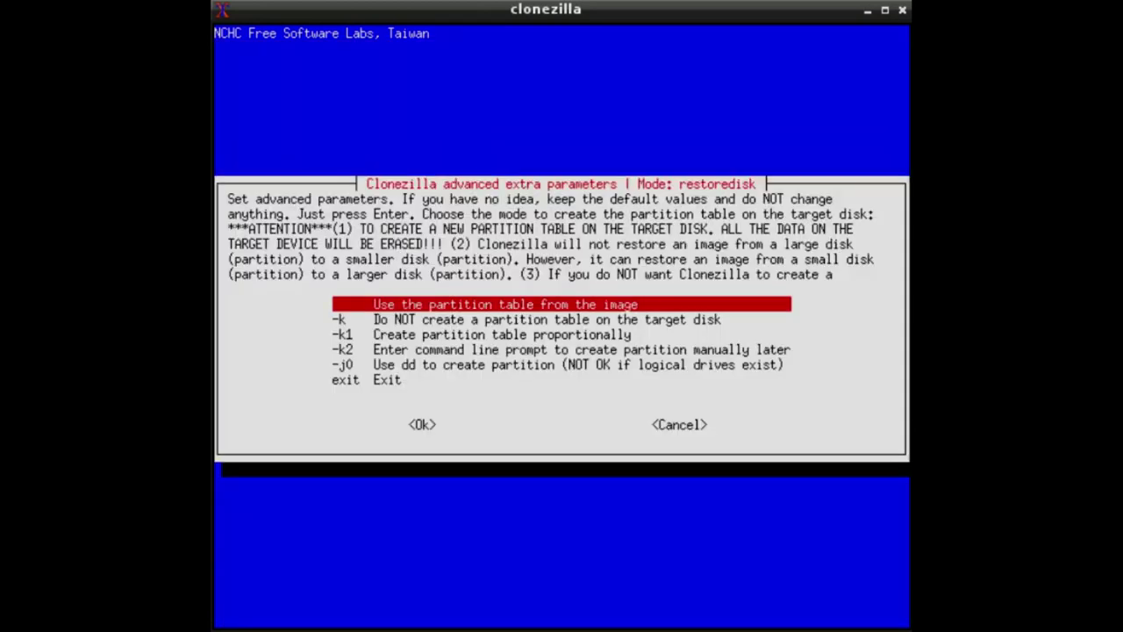
Keep the image's partition table and choose -scr to skip checking the image
key("Return")
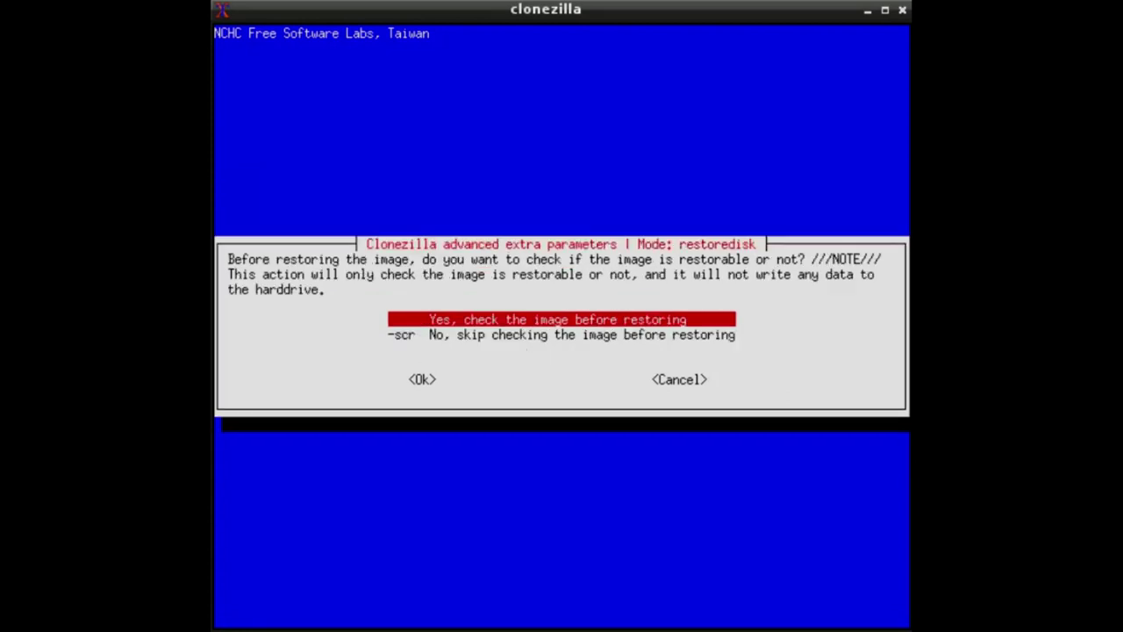
key("Down")
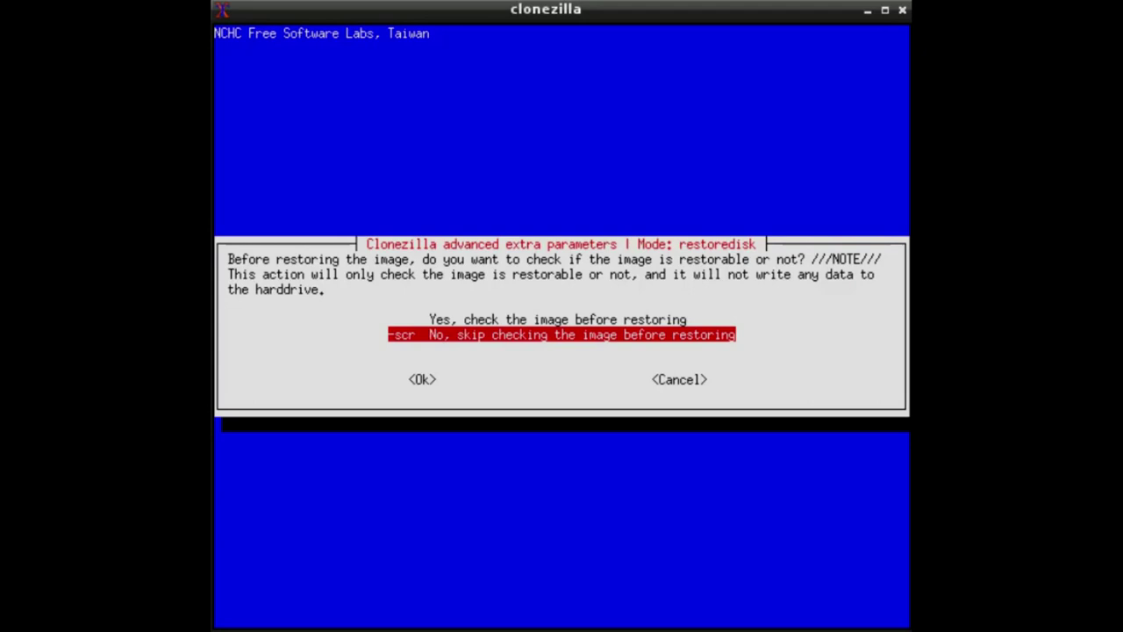
key("Return")
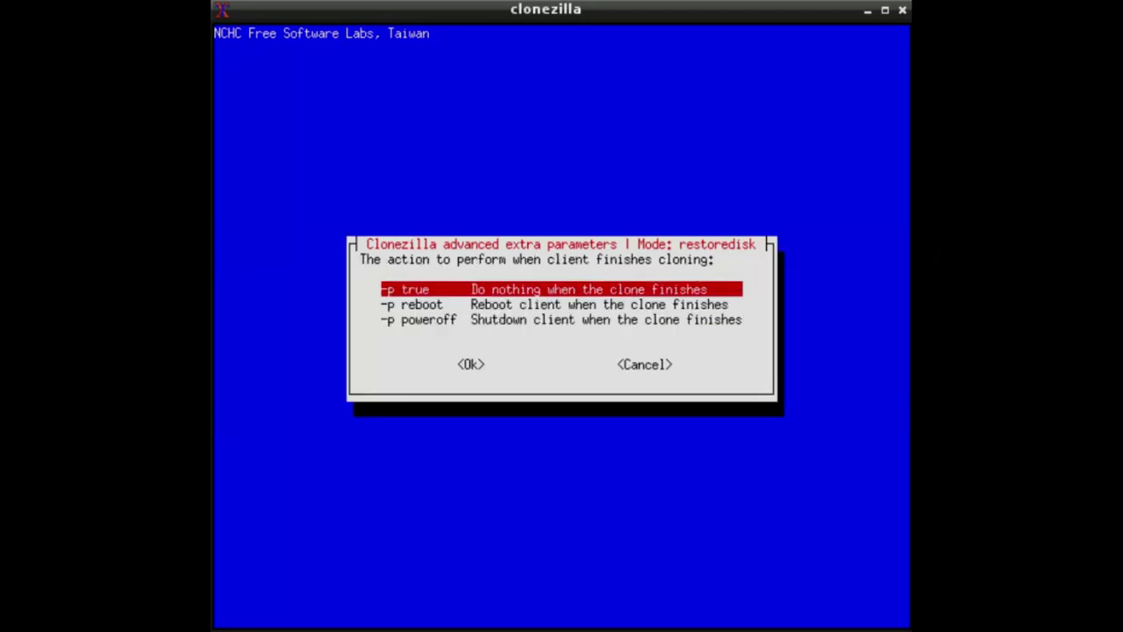
Accept -p true, then answer y to both overwrite warnings to start restoring
key("Return")
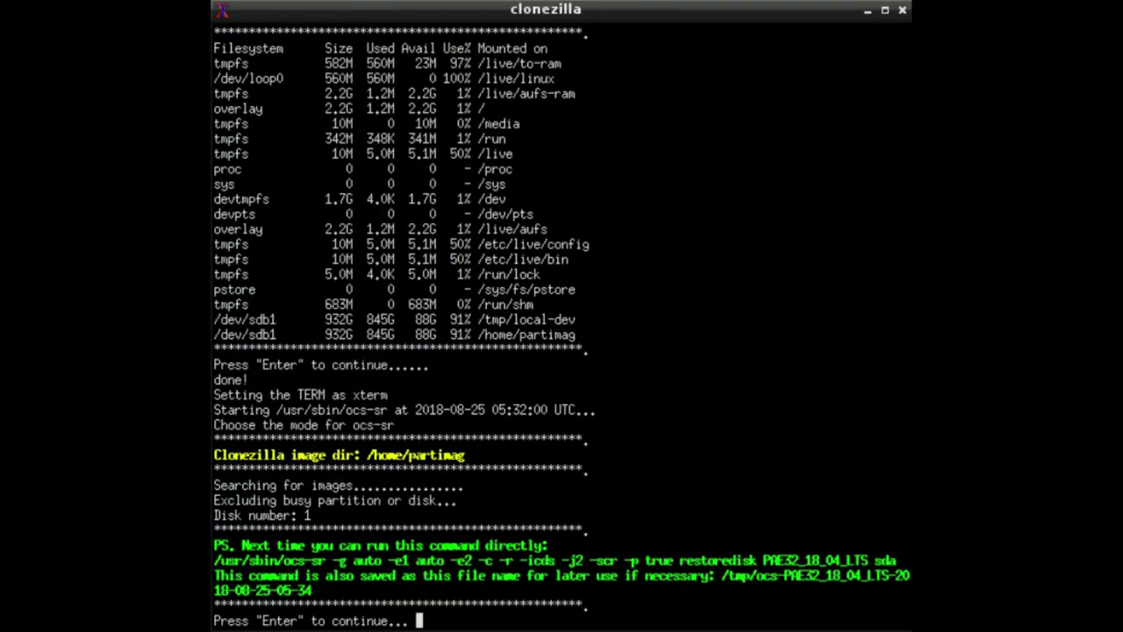
key("Return")
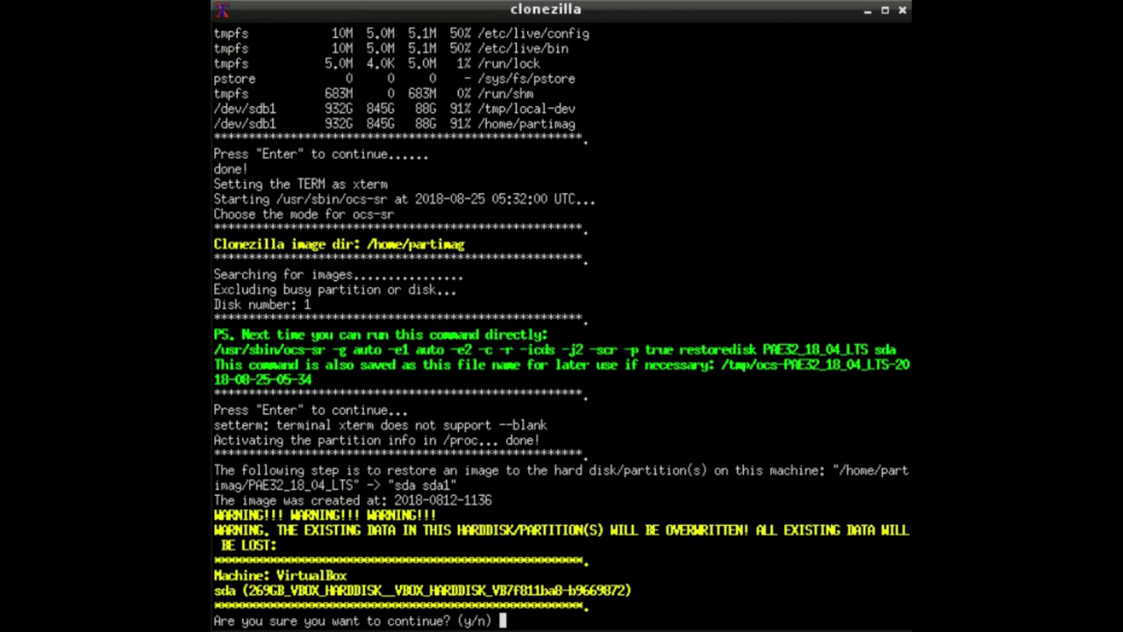
type("y")
key("Return")
type("y")
key("Return")
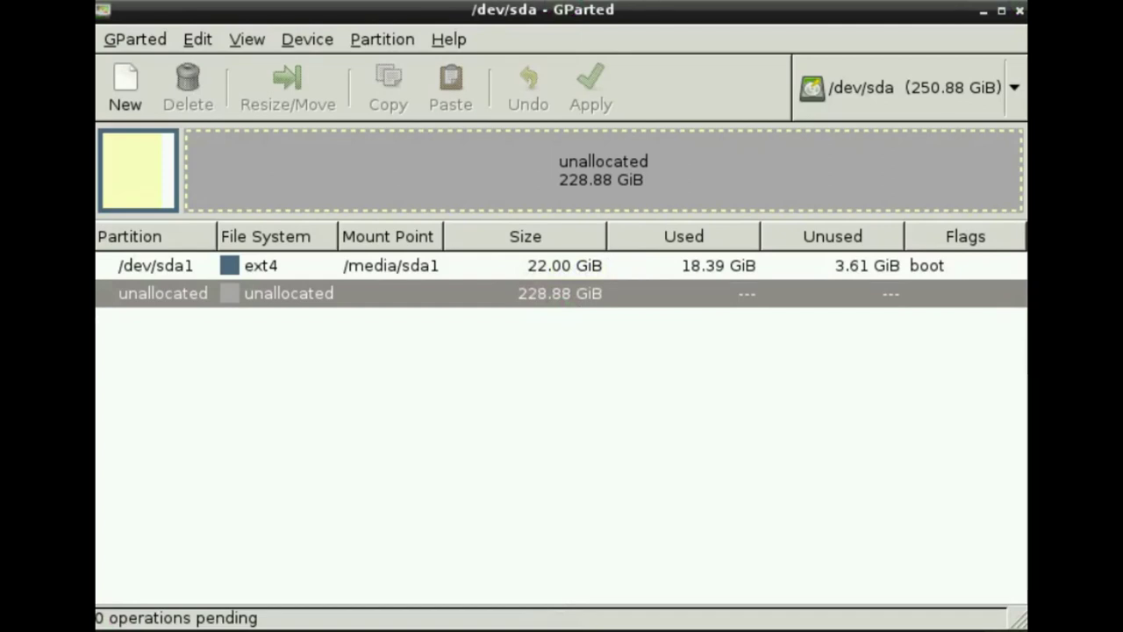
Select /dev/sda1 and open its Resize/Move dialog
left_click(150, 178)
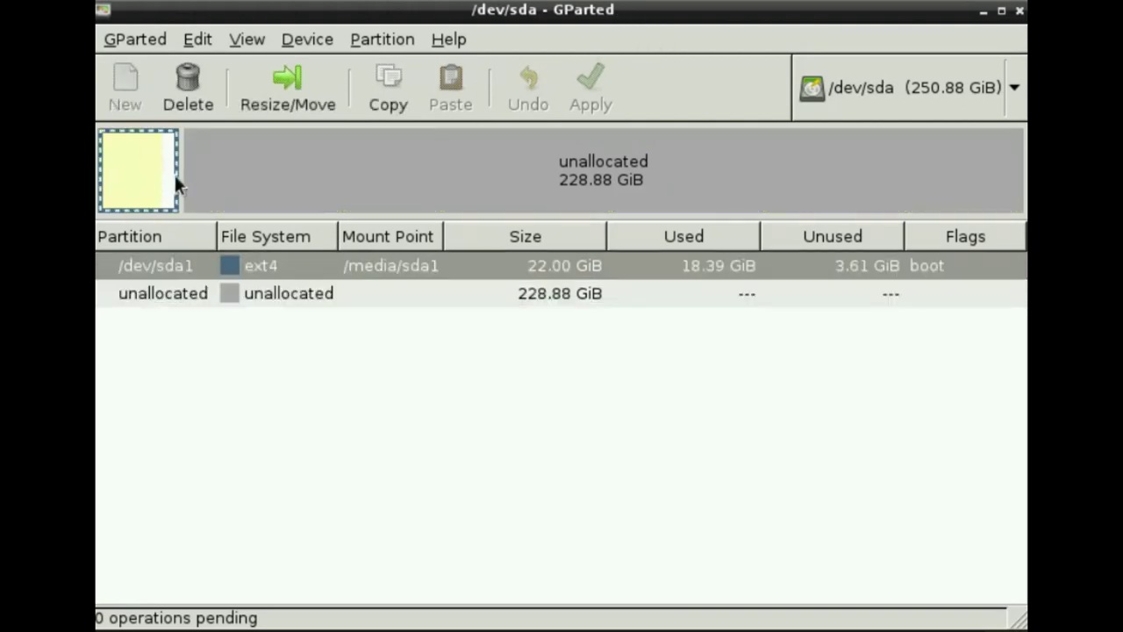
left_click(283, 92)
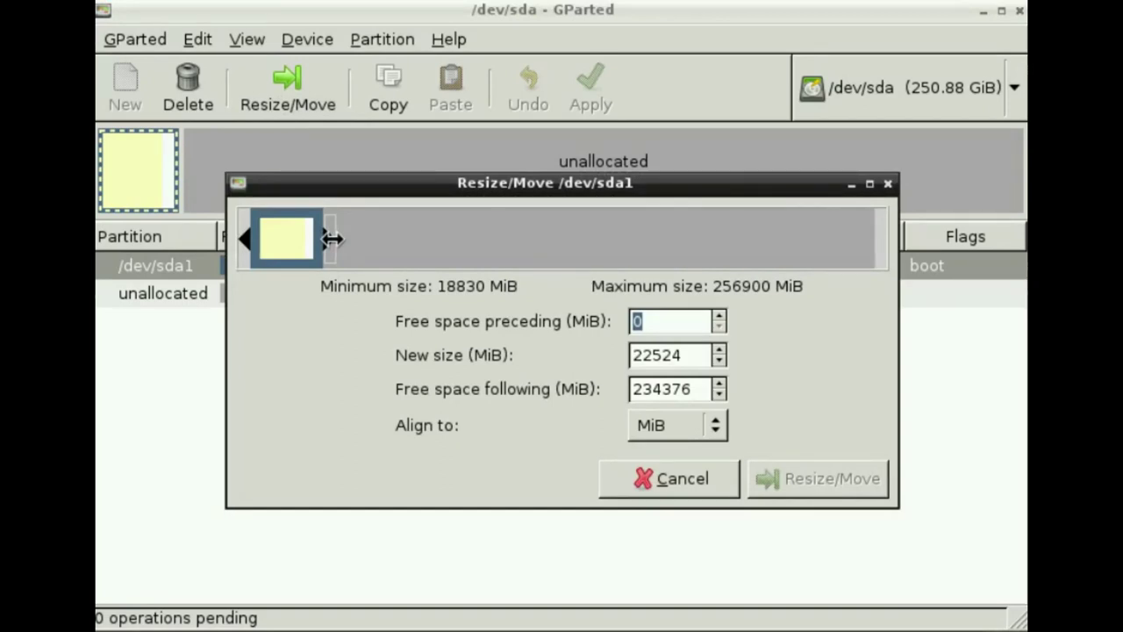
Stretch /dev/sda1 to its 256900 MiB maximum and apply the resize
left_click_drag(331, 239, 907, 276)
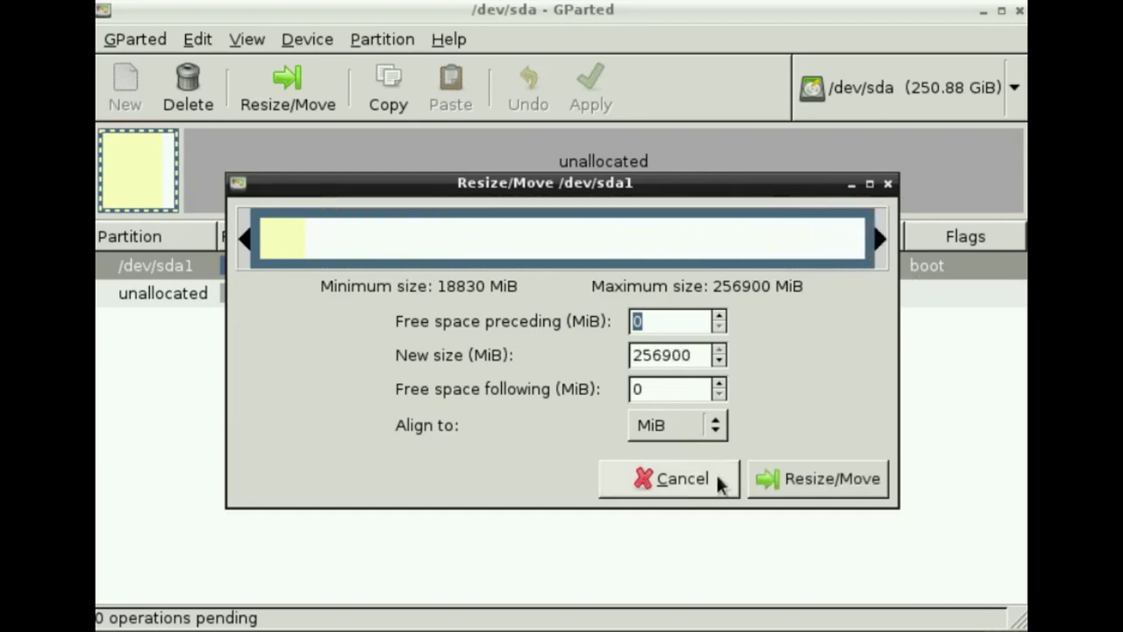
left_click(816, 479)
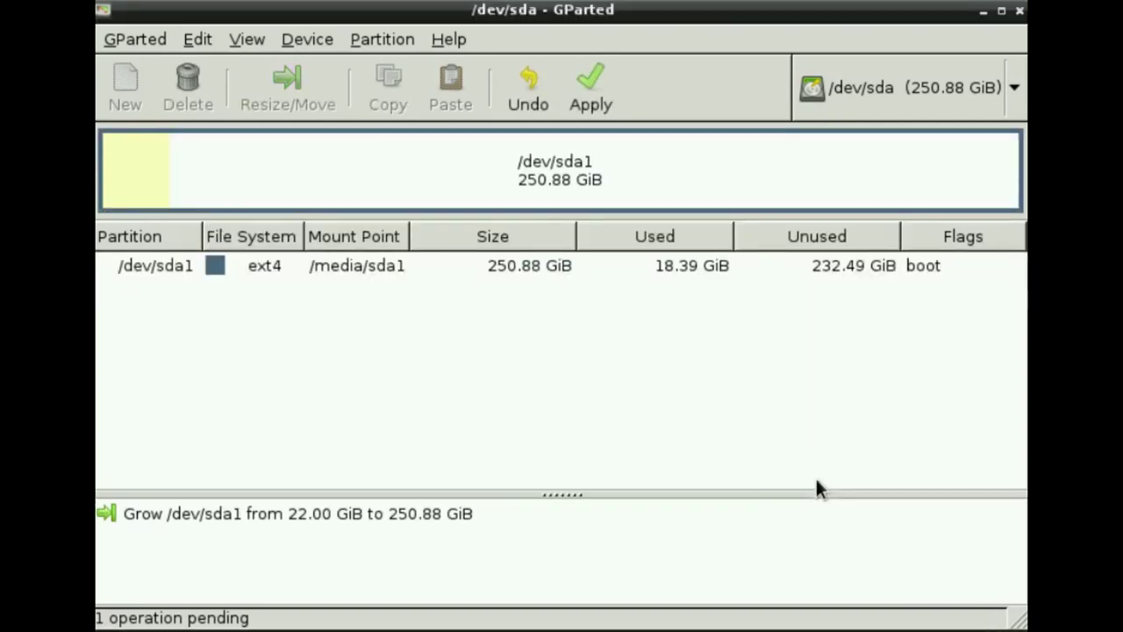
left_click(591, 75)
left_click(827, 396)
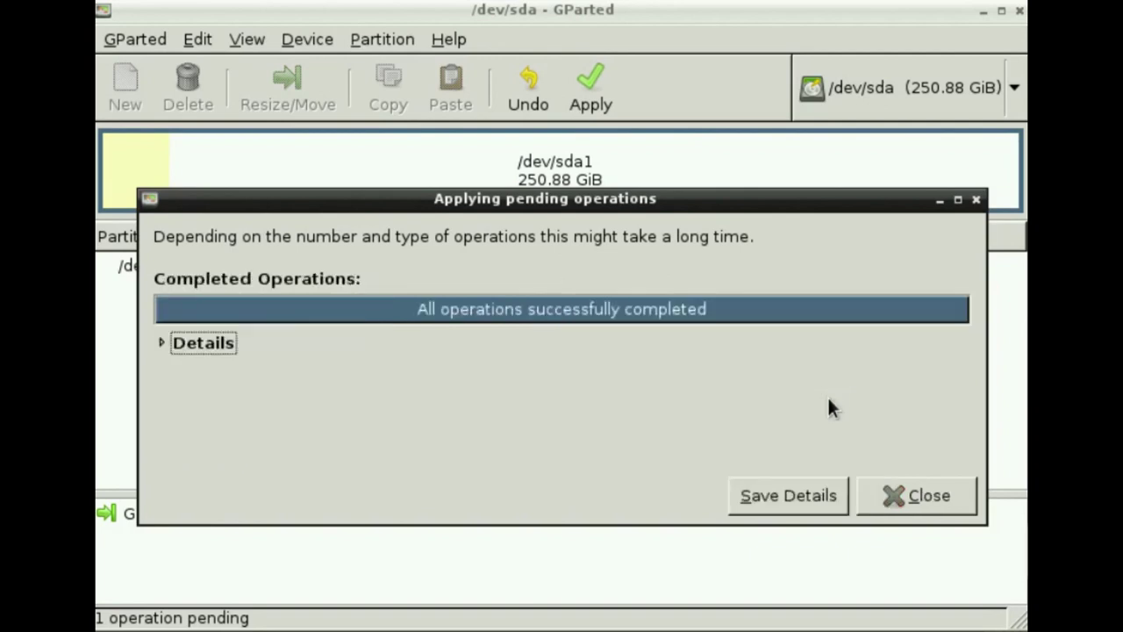
left_click(902, 494)
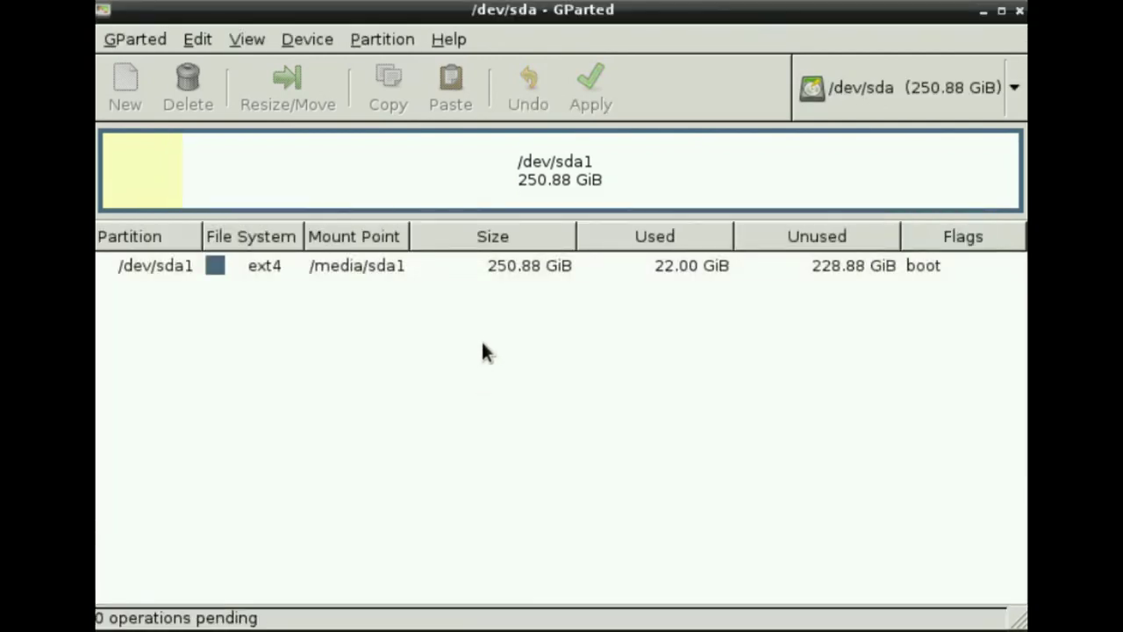